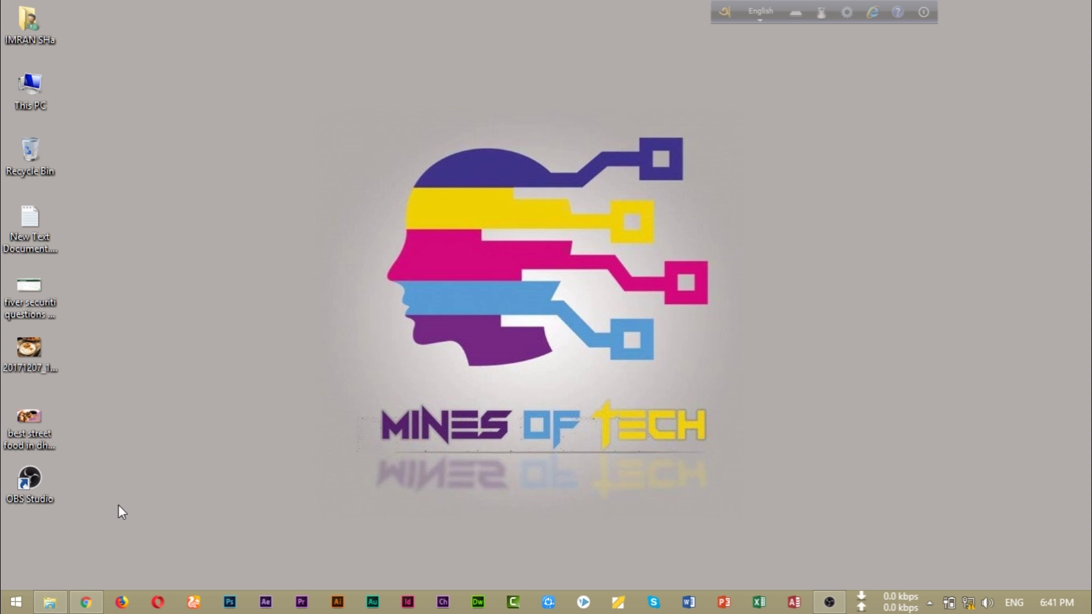
- Load the router's admin login page at 192.168.0.1 in Chrome
left_click(93, 597)
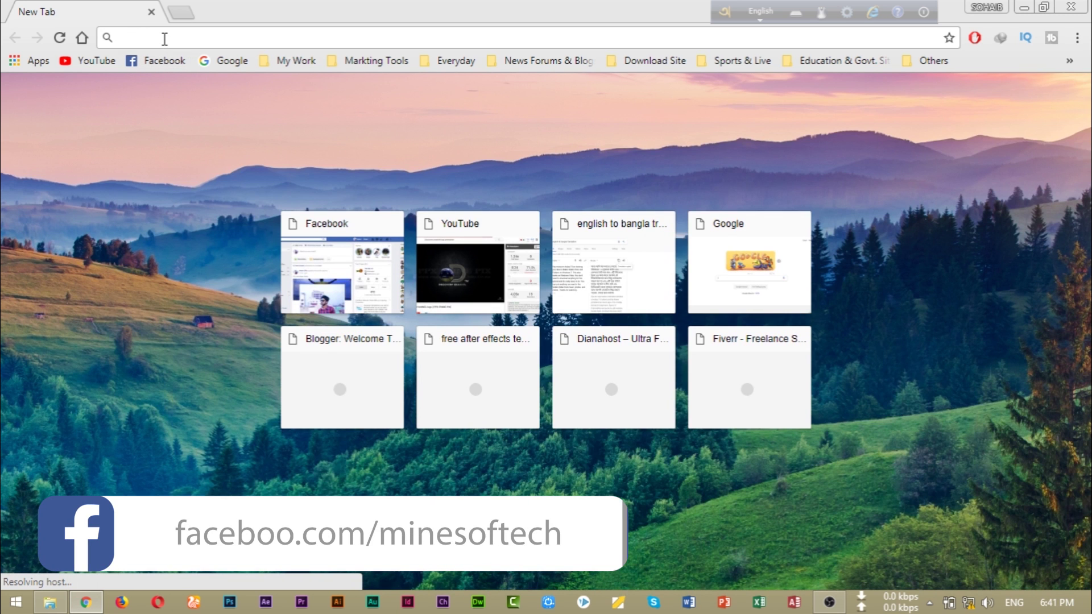
type("19")
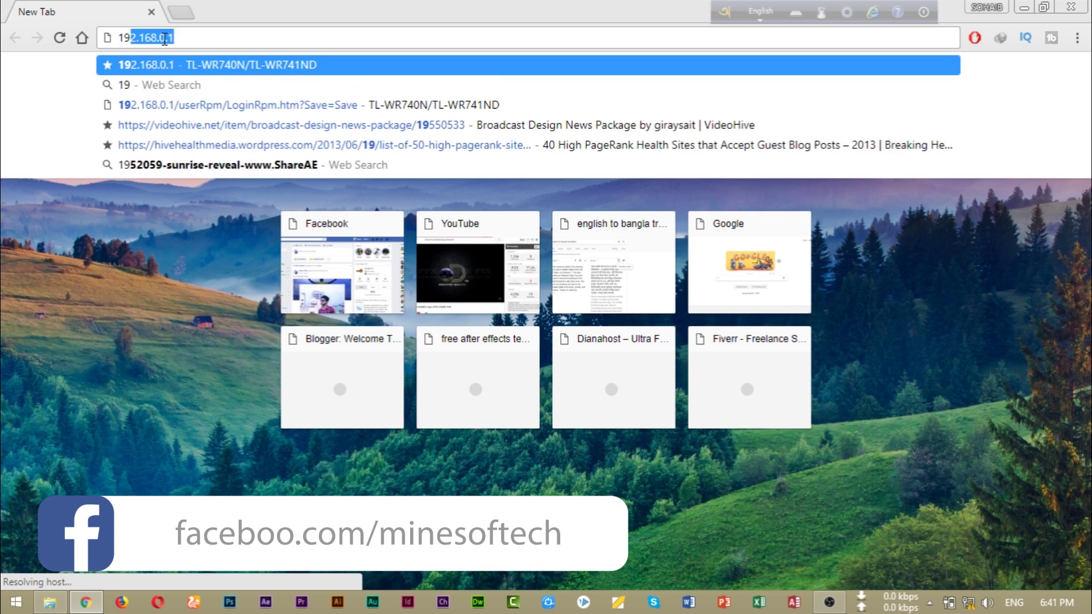
type("2.1")
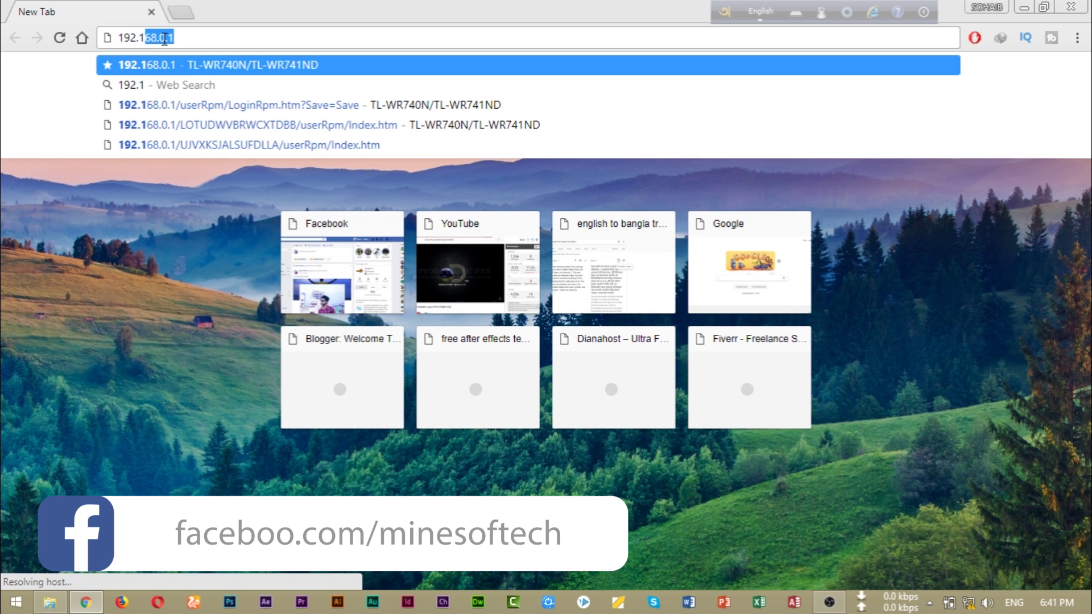
type("68.0.1")
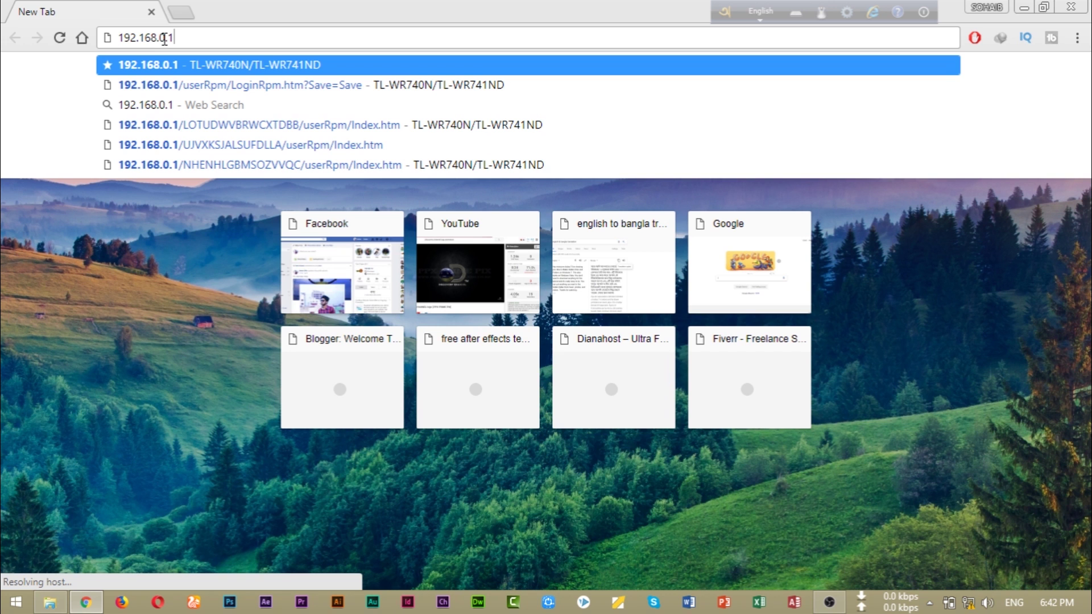
key("Return")
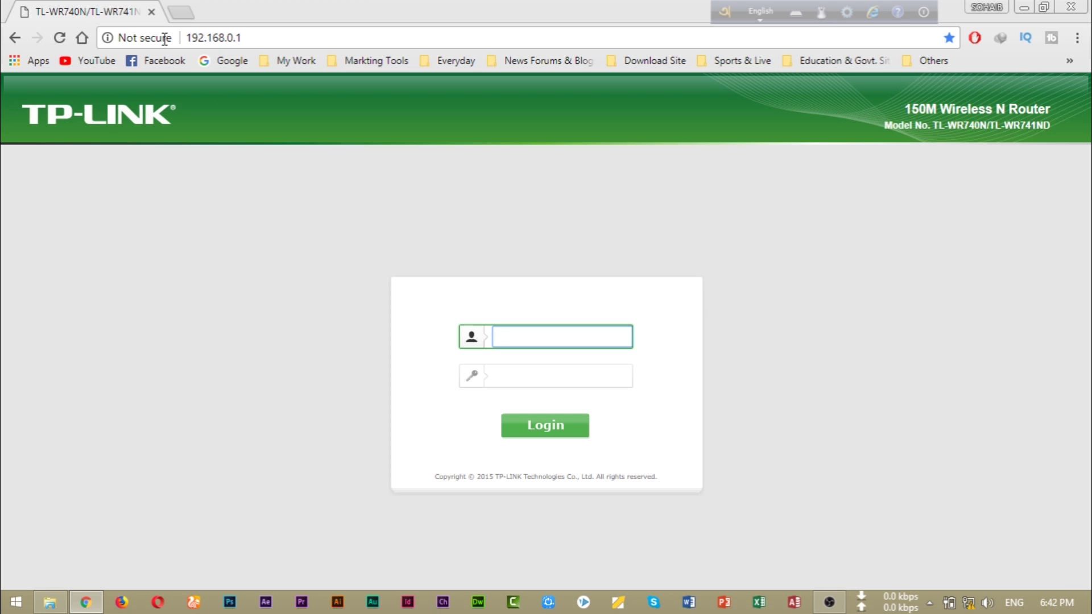
- Log in to the router with the admin username and the router password
type("admin")
key("Tab")
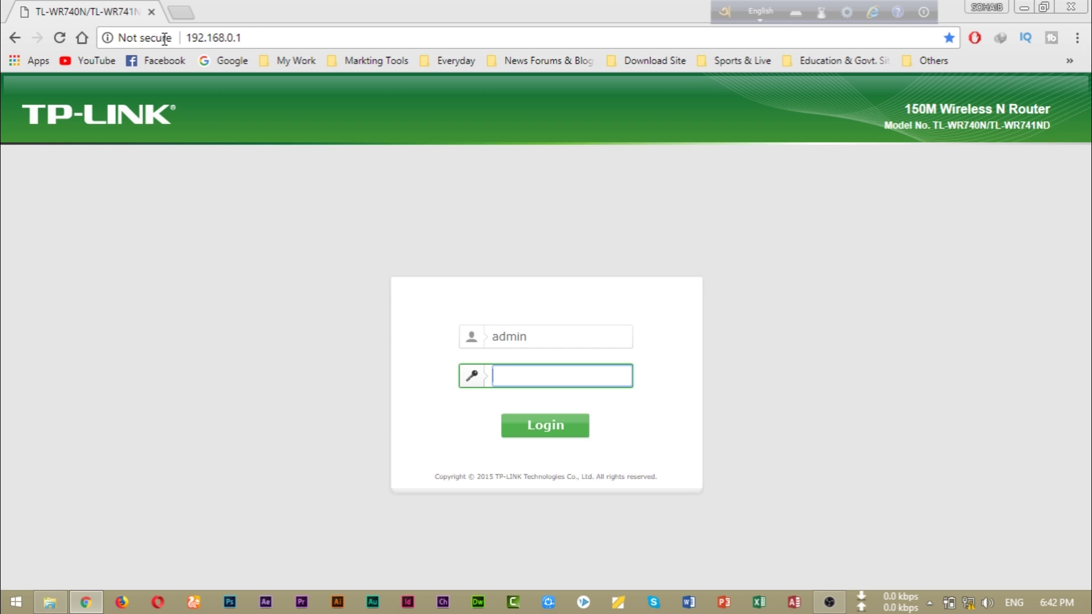
type("•••••••••••")
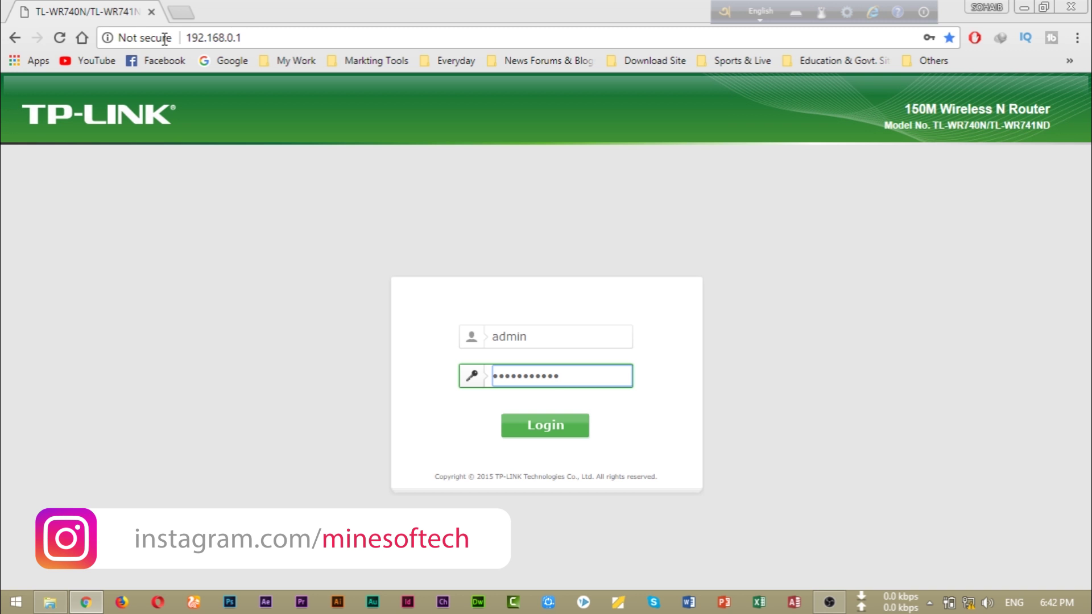
key("Return")
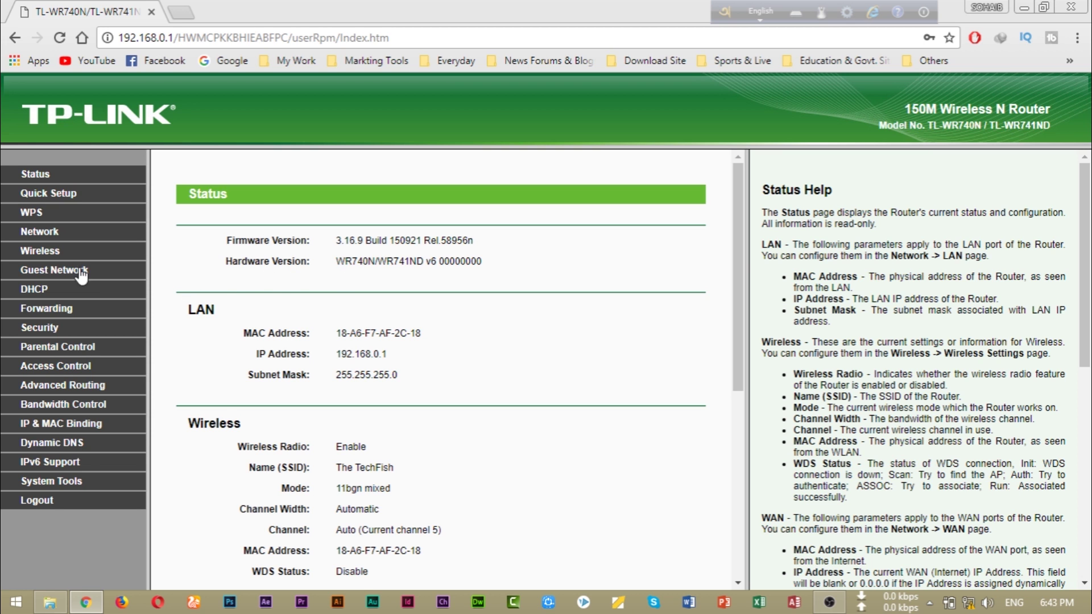
- Open Wireless Statistics and deny the connected station EC-08-6B-1E-E4-76
left_click(54, 255)
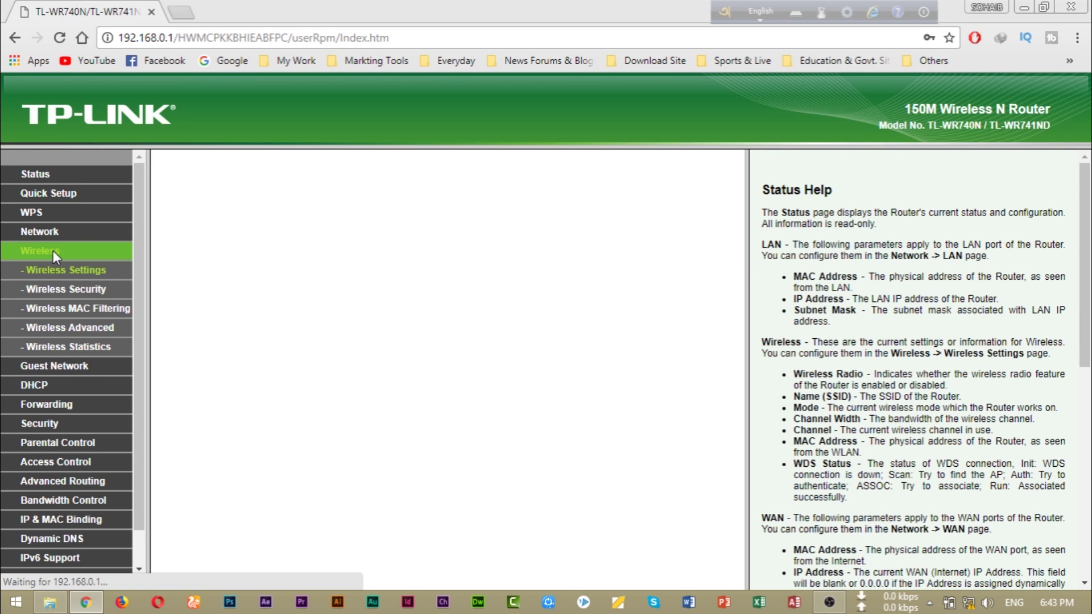
left_click(66, 346)
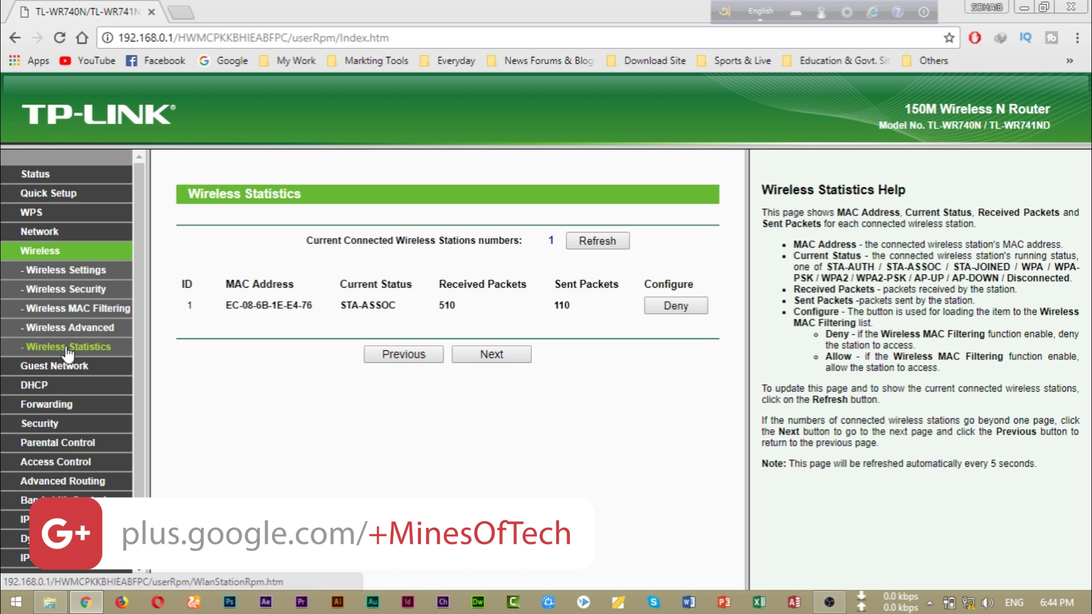
left_click(678, 307)
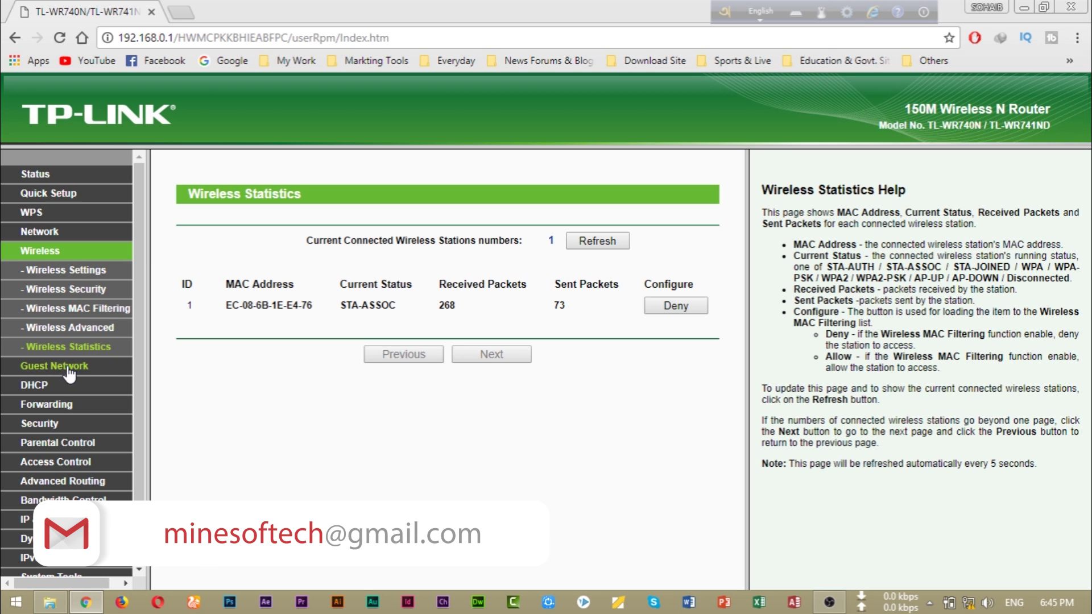
- Open the DHCP Client List and select the first client's MAC AC-38-70-66-6B-87 for copying
left_click(44, 385)
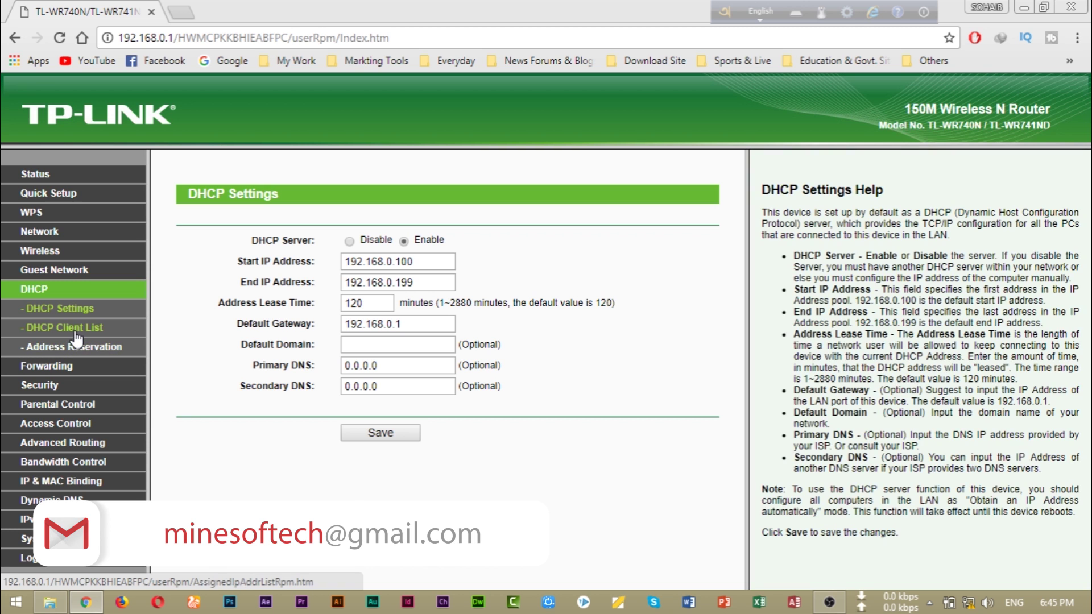
left_click(75, 332)
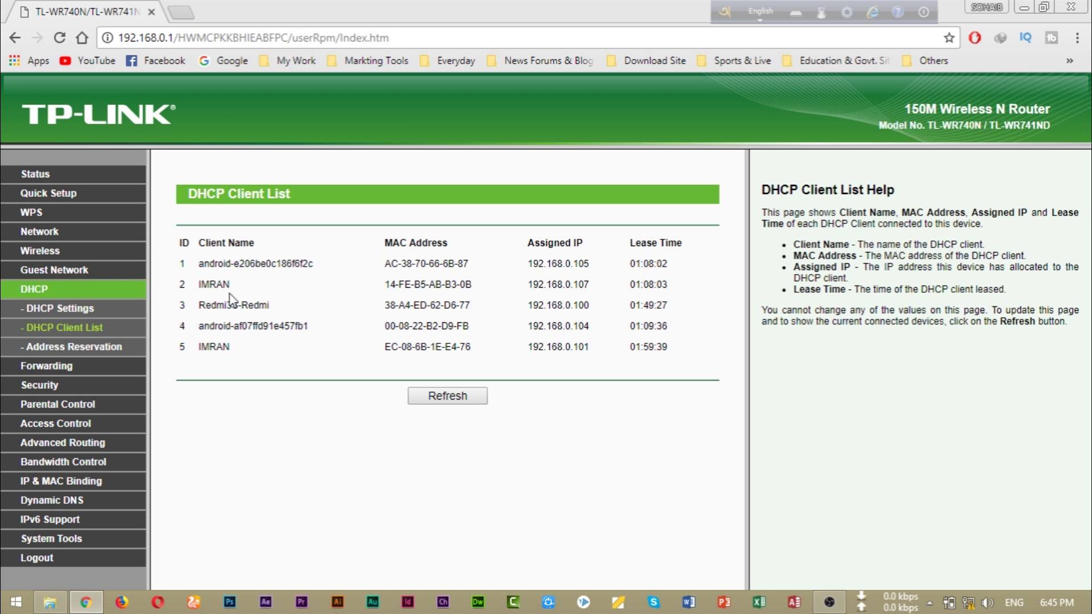
left_click_drag(231, 285, 199, 285)
left_click(230, 348)
left_click_drag(229, 347, 204, 343)
left_click(250, 321)
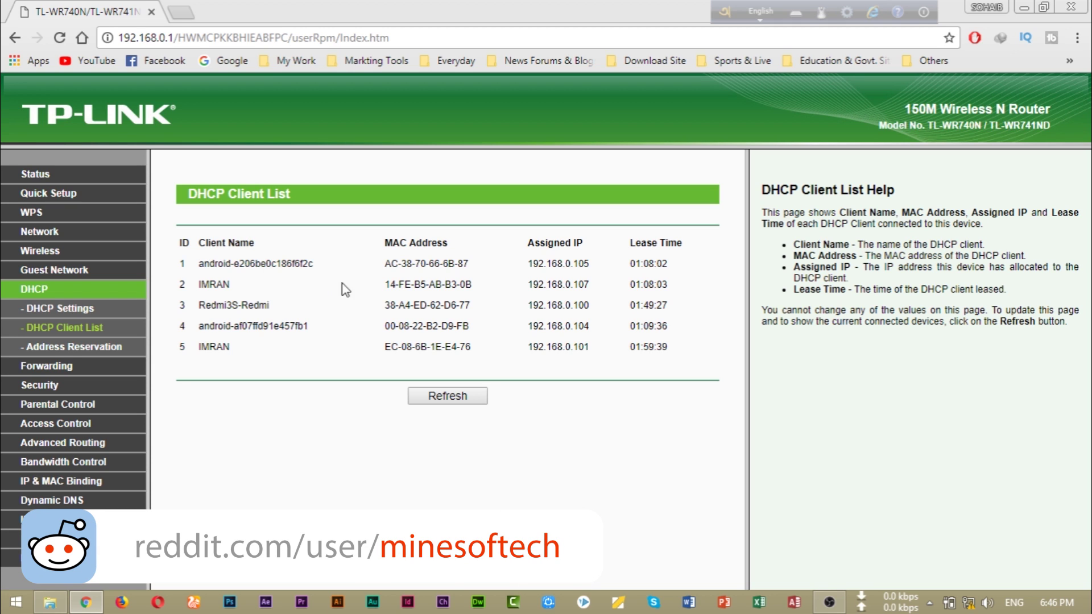
left_click_drag(387, 264, 470, 265)
key("ctrl+c")
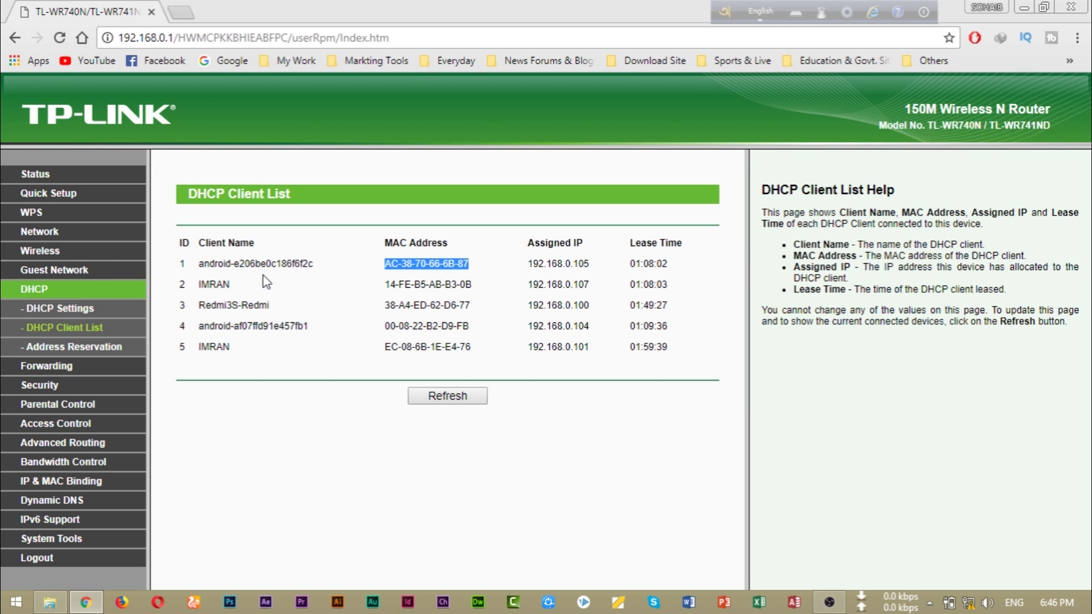
- Add a new Wireless MAC Filtering entry and paste MAC AC-38-70-66-6B-87 into it
left_click(63, 254)
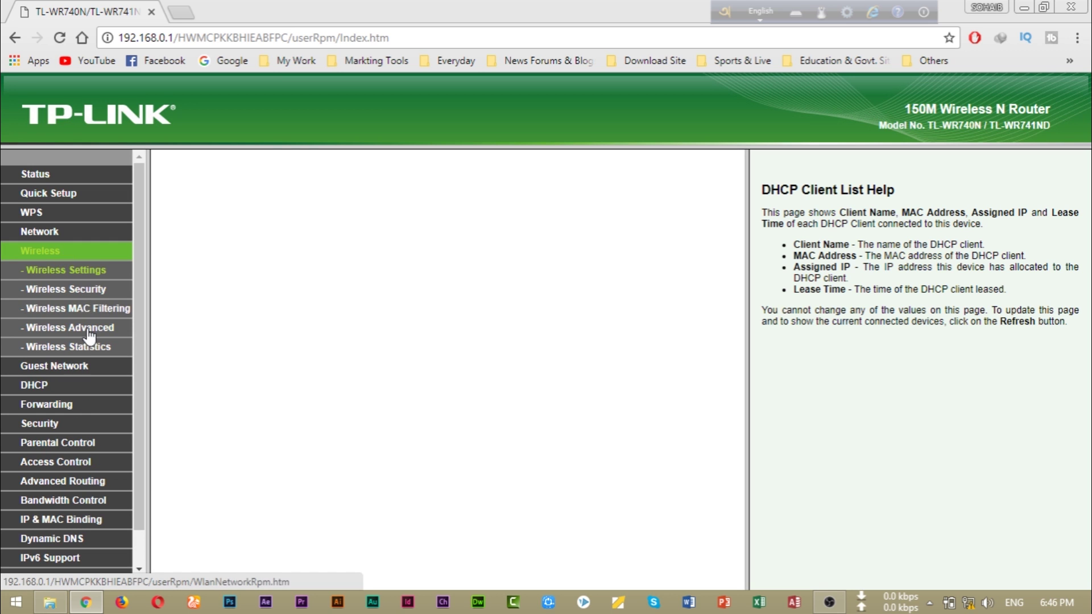
left_click(85, 312)
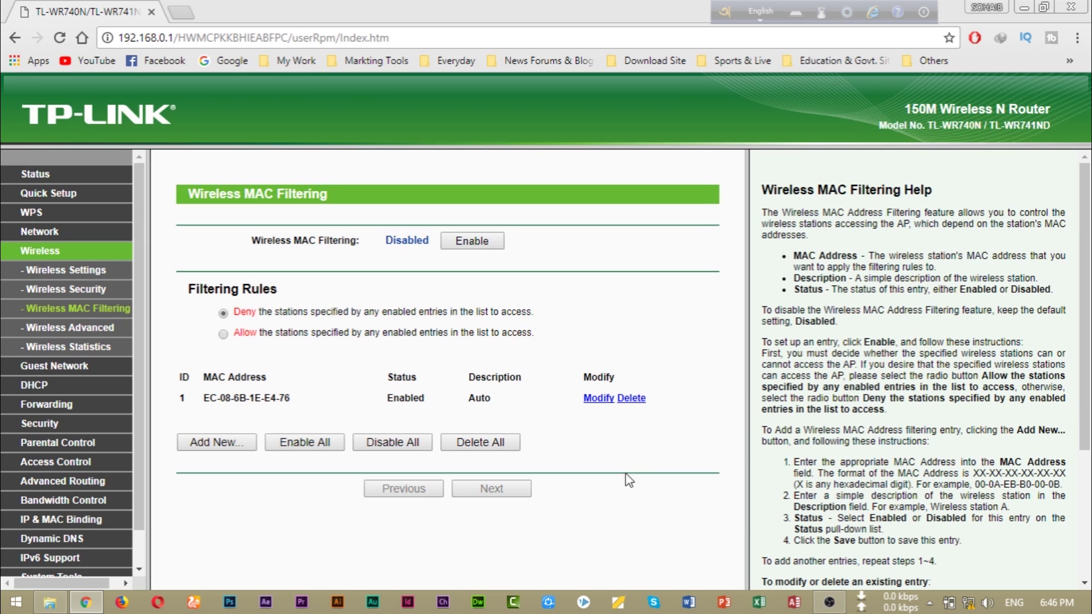
left_click(215, 445)
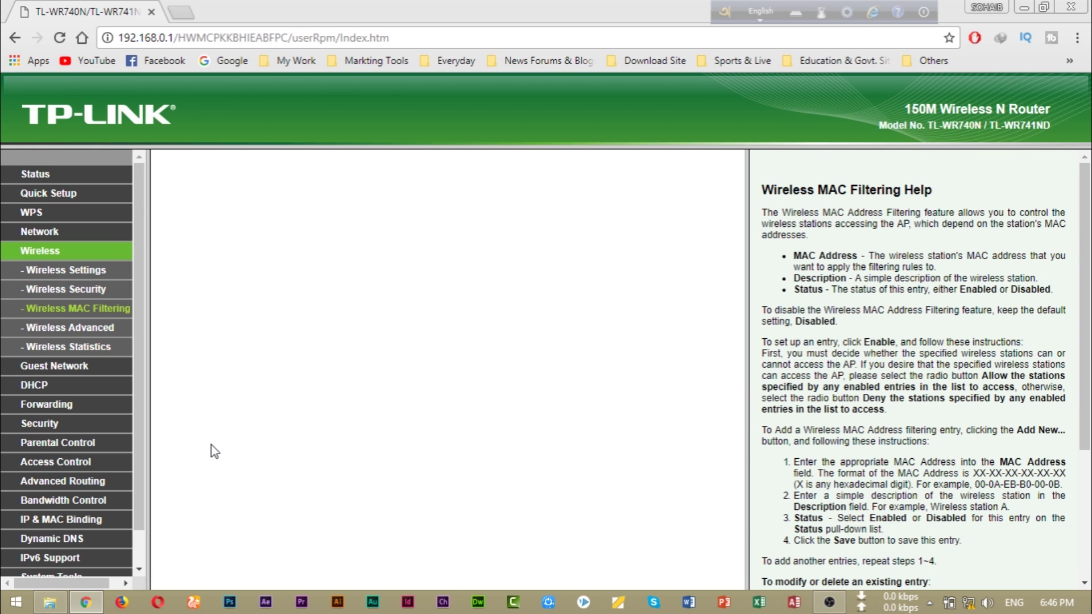
left_click(369, 241)
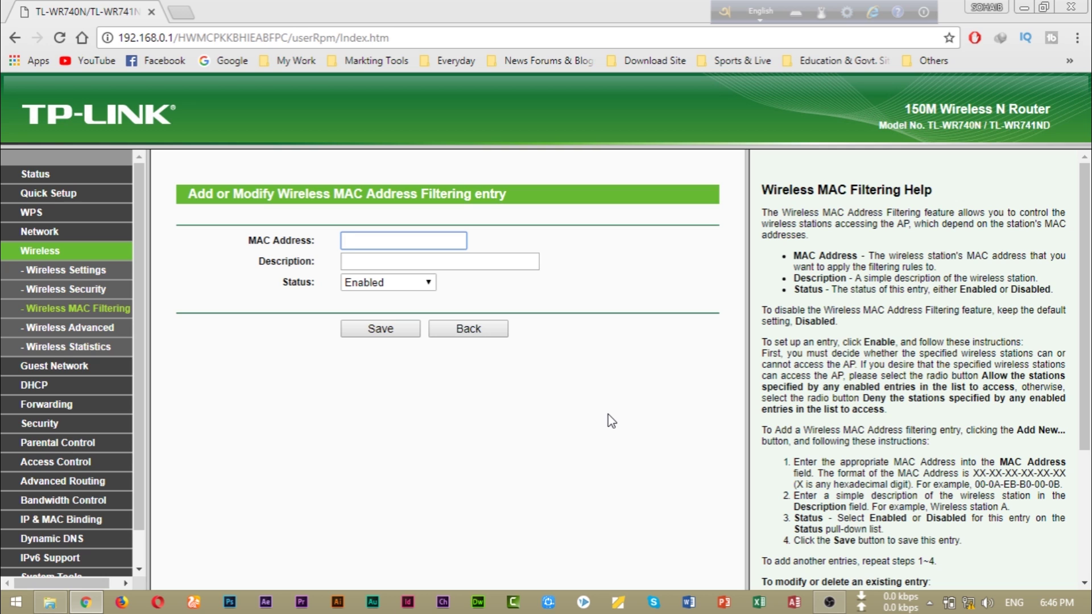
key("ctrl+v")
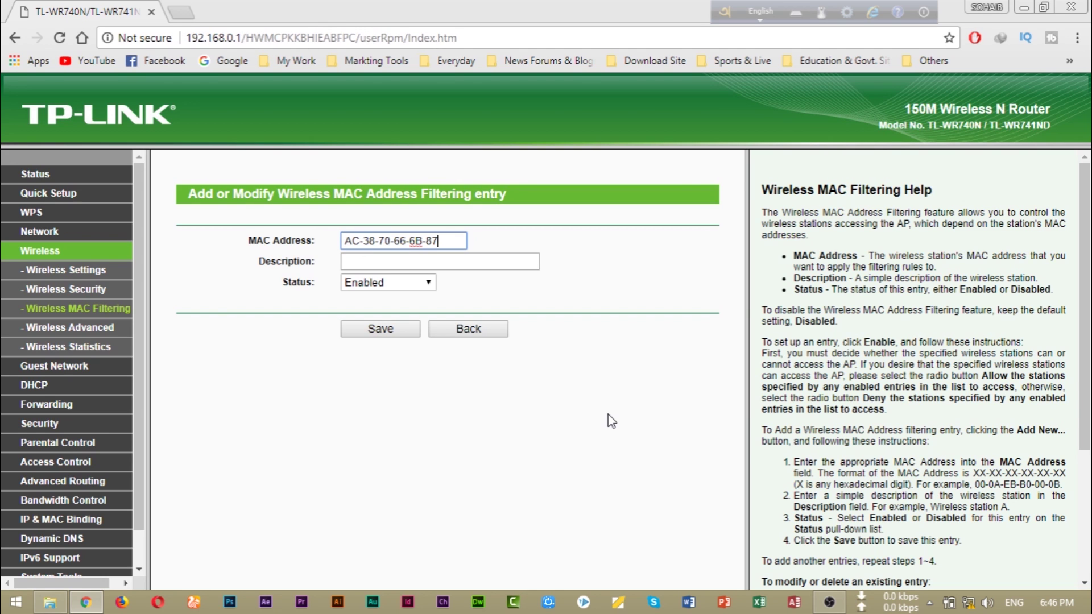
- Give the entry description Null and status Disabled, then save it
left_click(504, 258)
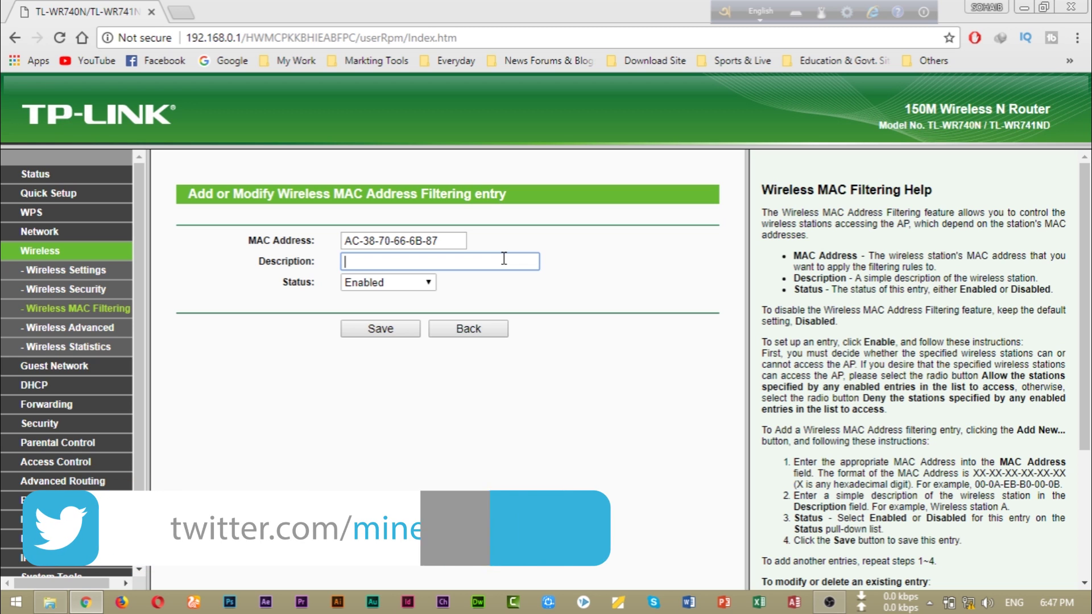
type("Nu")
type("ll")
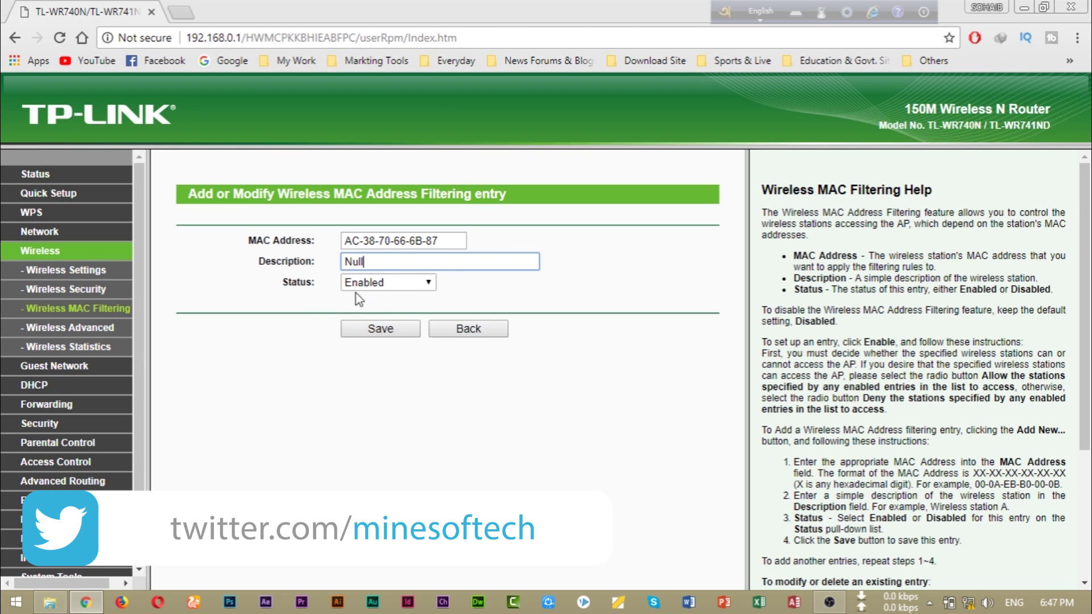
left_click(286, 282)
left_click_drag(286, 283, 314, 287)
left_click(319, 290)
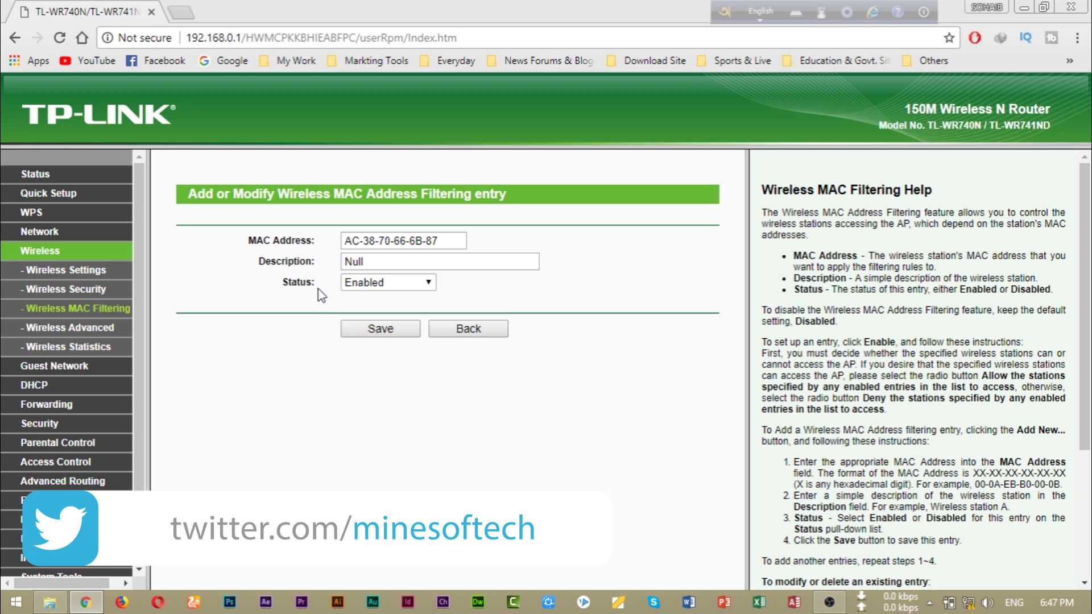
left_click(380, 284)
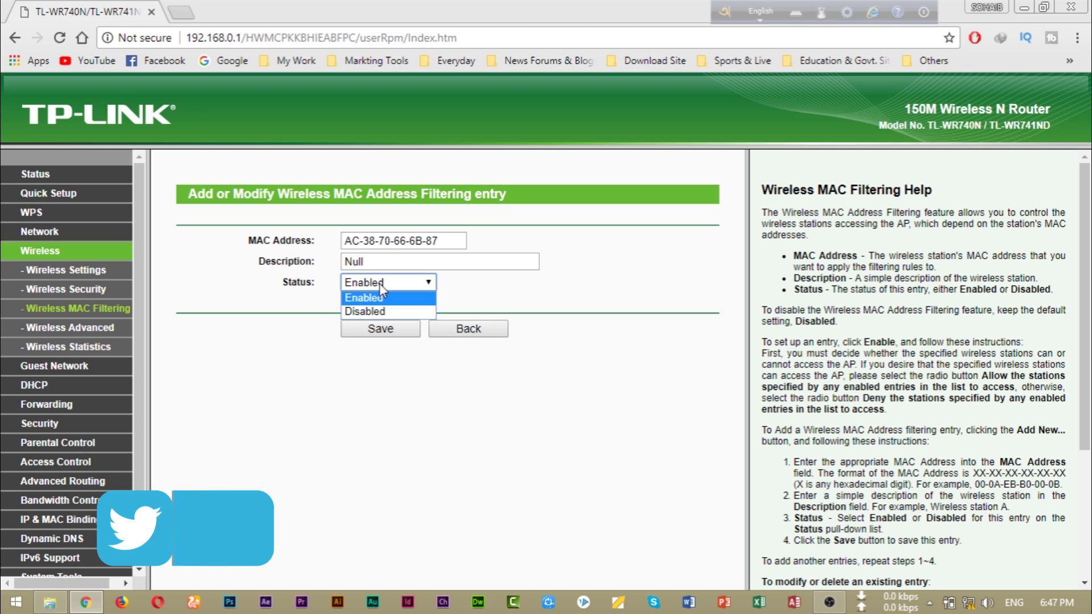
left_click(364, 312)
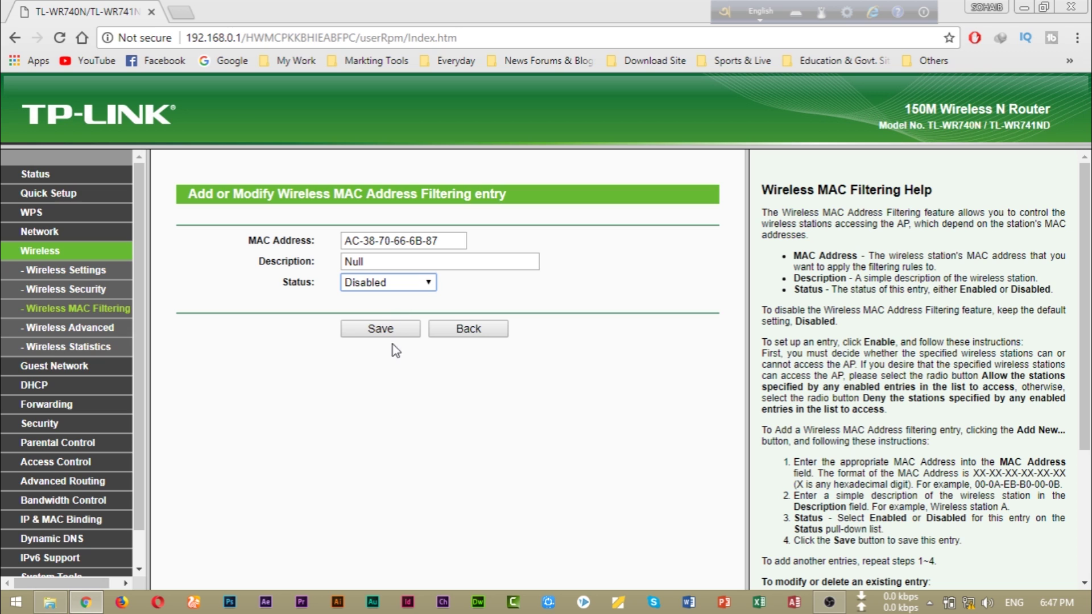
left_click(390, 329)
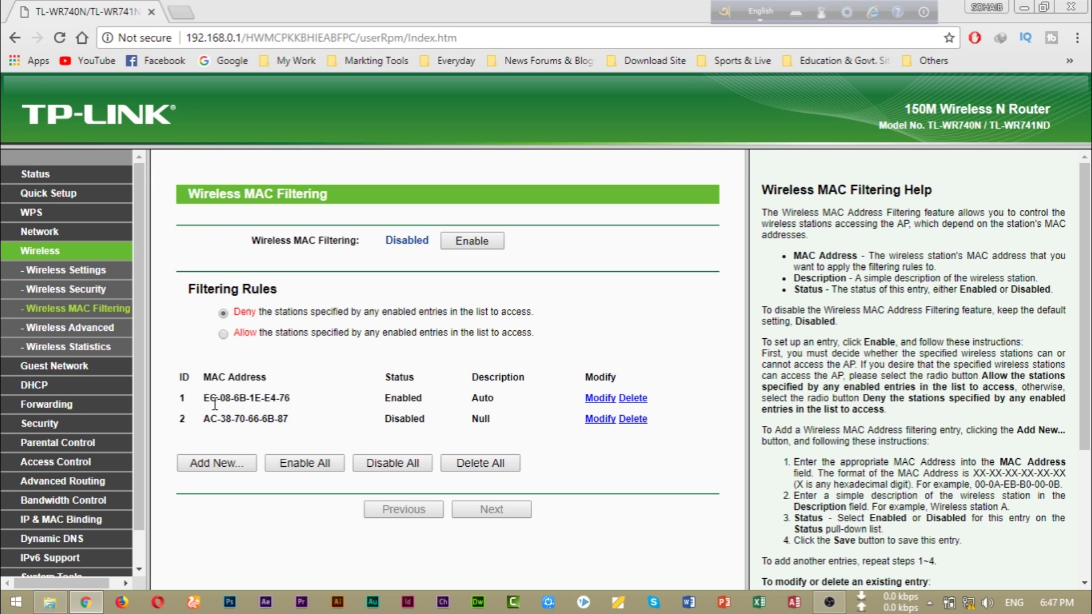
- Highlight the first filtering entry's MAC address and status text in the list
left_click_drag(204, 398, 291, 398)
left_click(267, 396)
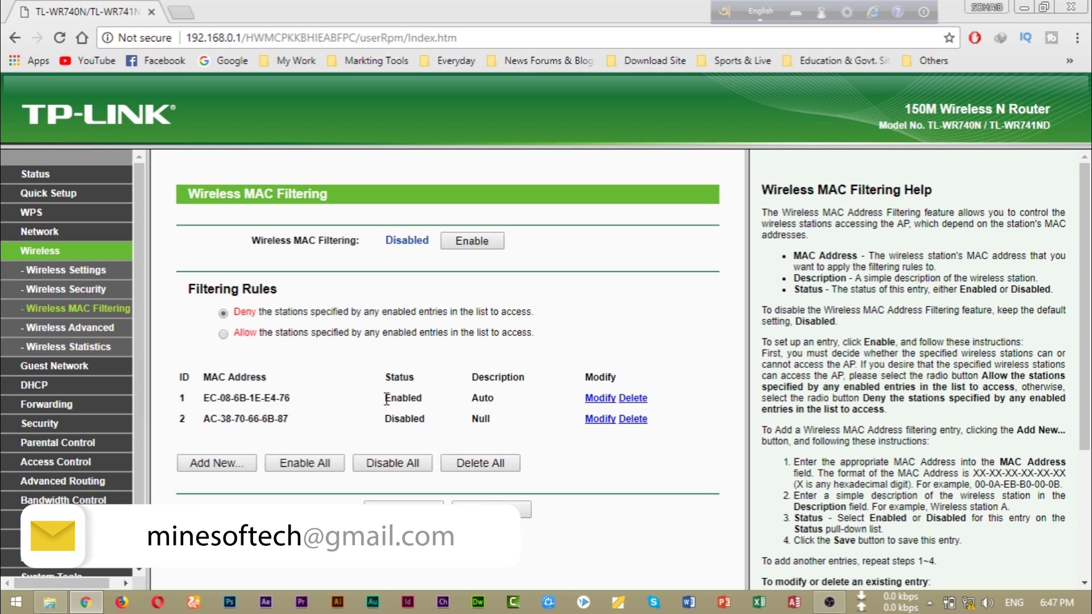
left_click_drag(386, 398, 423, 398)
left_click(418, 398)
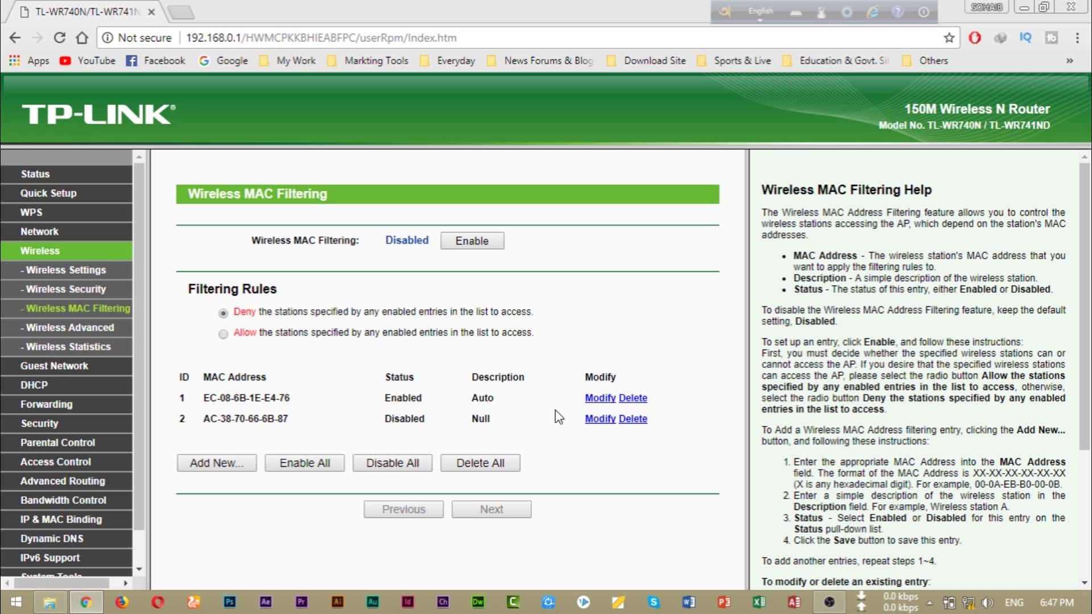